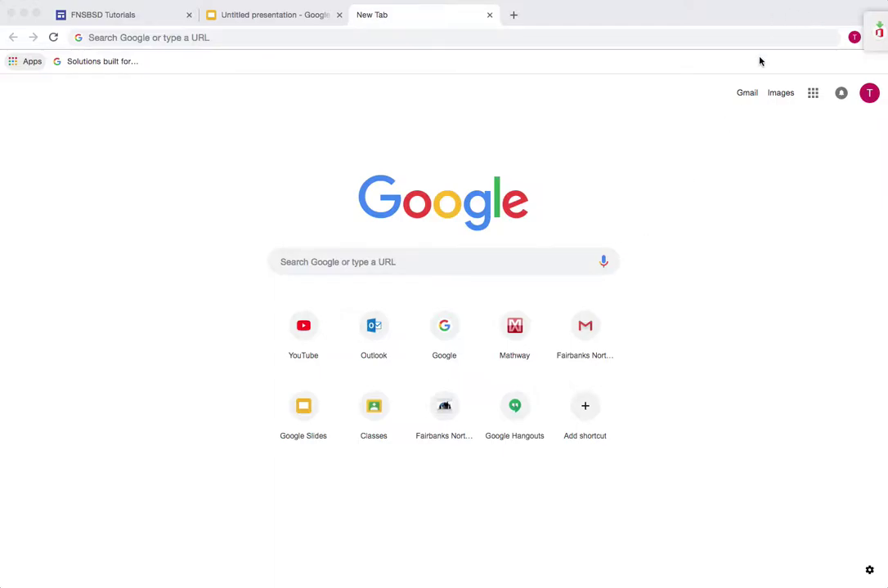
Open Google Groups from the full list of Google apps.
{"action": "left_click", "coordinate": [812, 93]}
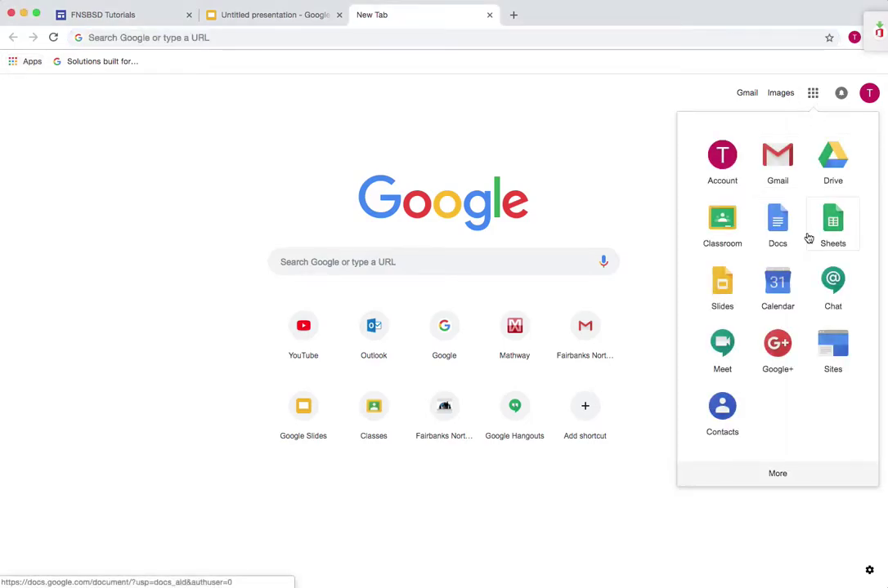
{"action": "left_click", "coordinate": [773, 477]}
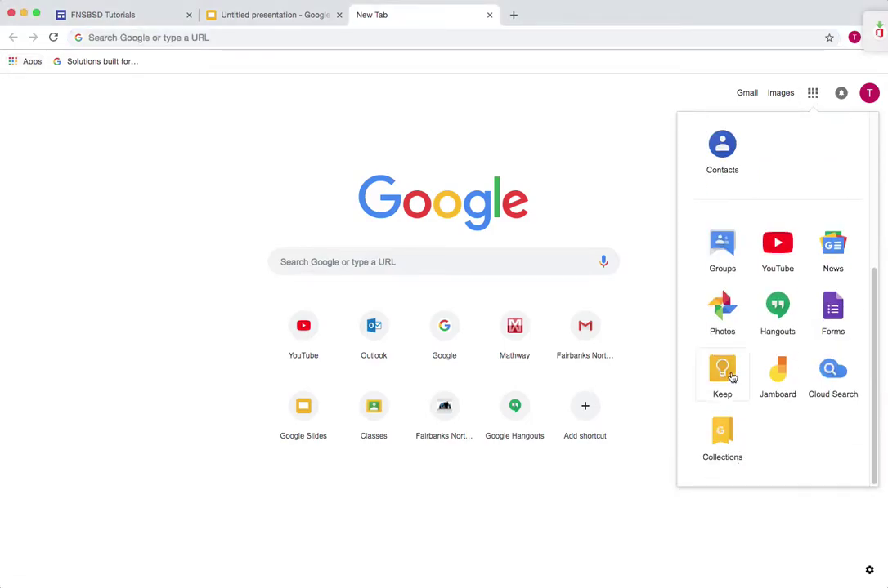
{"action": "left_click", "coordinate": [731, 256]}
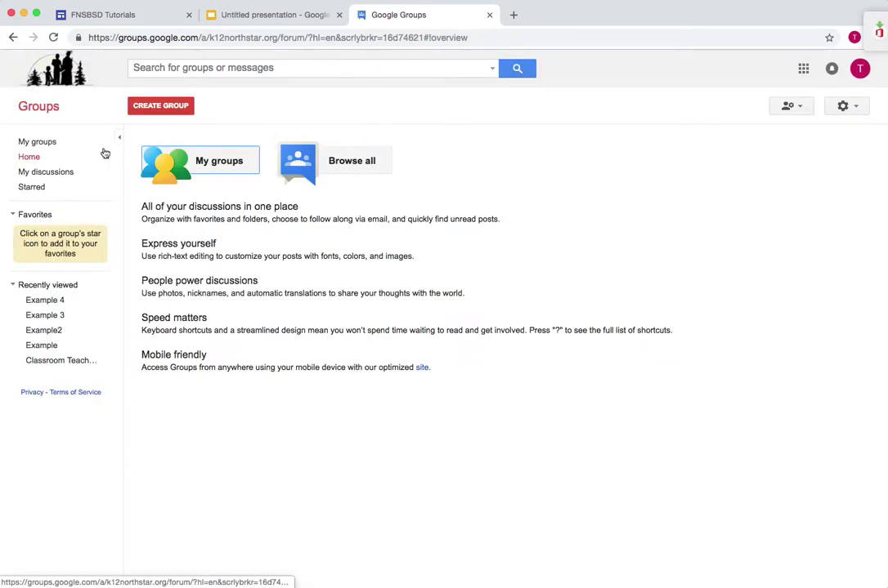
Start creating a group named example5 with the description "class meetings".
{"action": "left_click", "coordinate": [151, 111]}
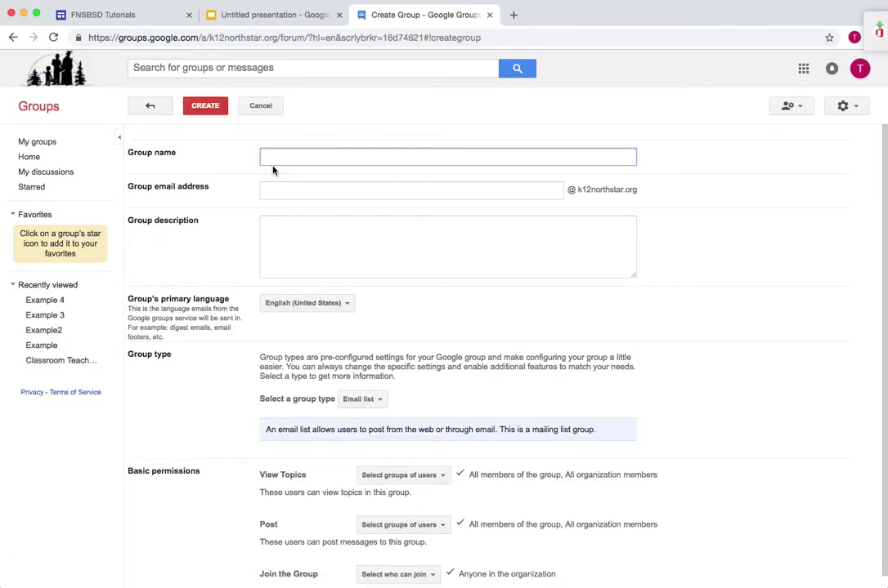
{"action": "type", "text": "example"}
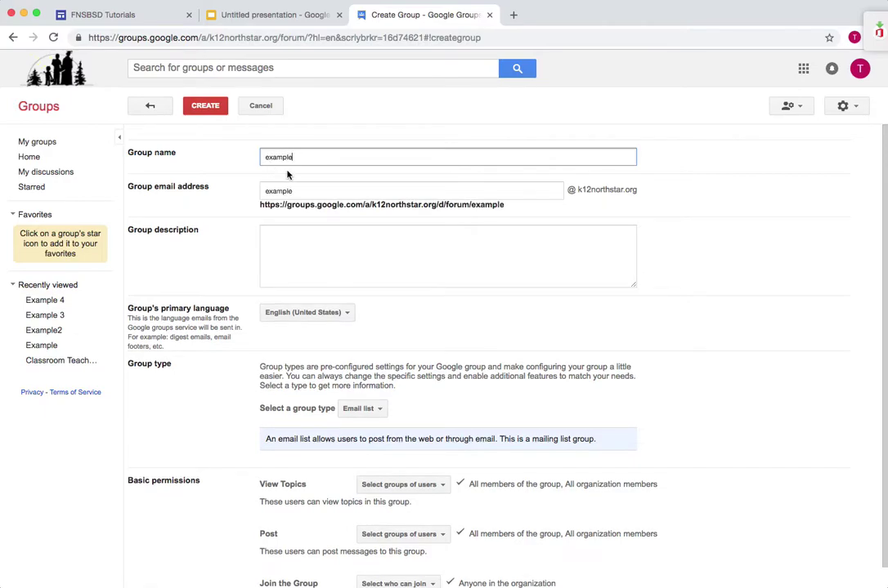
{"action": "type", "text": "5"}
{"action": "left_click", "coordinate": [323, 249]}
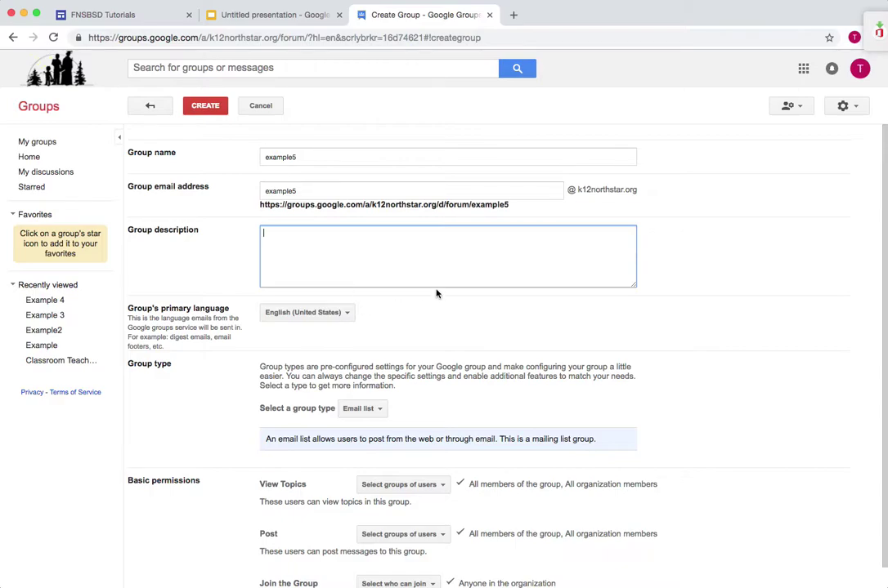
{"action": "type", "text": "class meetings"}
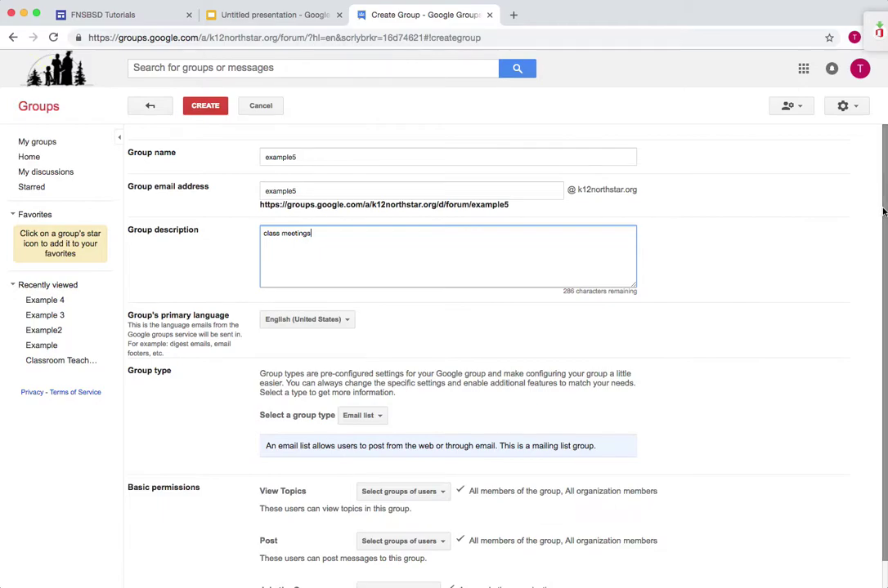
Try the group types Web forum, Q&A forum and Collaborative inbox, then abandon the new group without creating it.
{"action": "scroll", "coordinate": [843, 325], "scroll_direction": "down", "scroll_amount": 1}
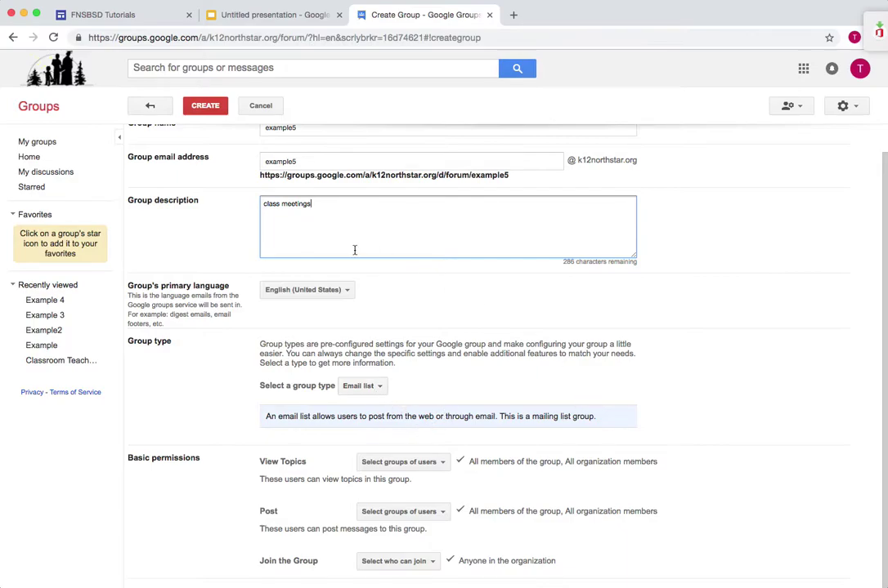
{"action": "left_click", "coordinate": [360, 395]}
{"action": "left_click", "coordinate": [370, 422]}
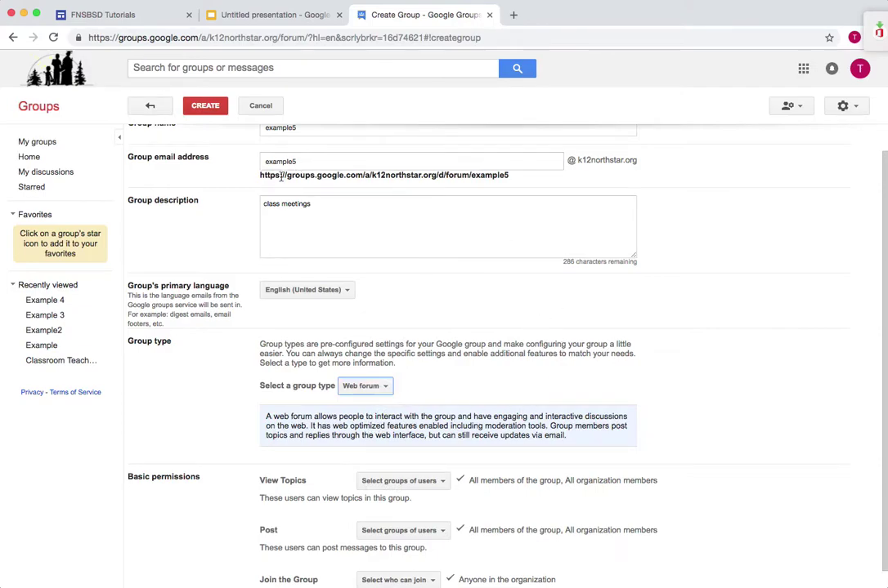
{"action": "left_click", "coordinate": [379, 389]}
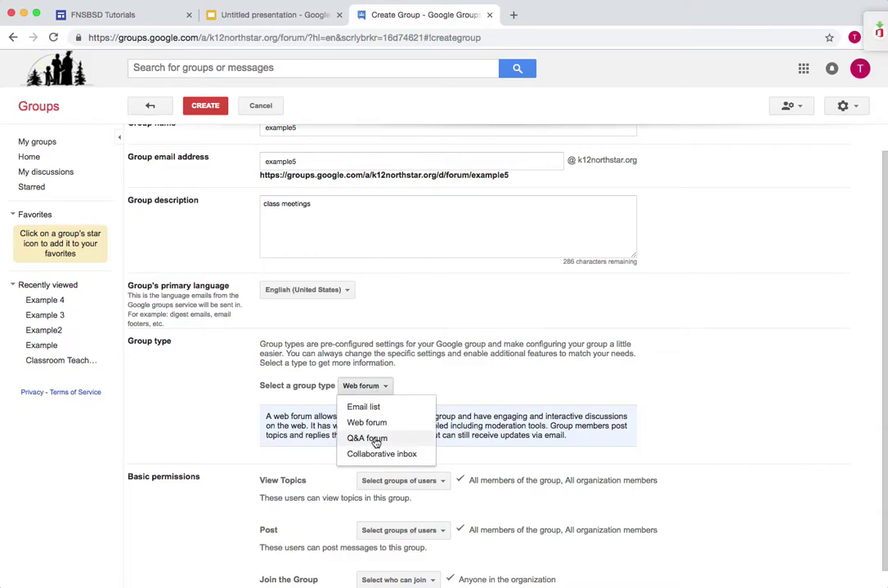
{"action": "left_click", "coordinate": [375, 440]}
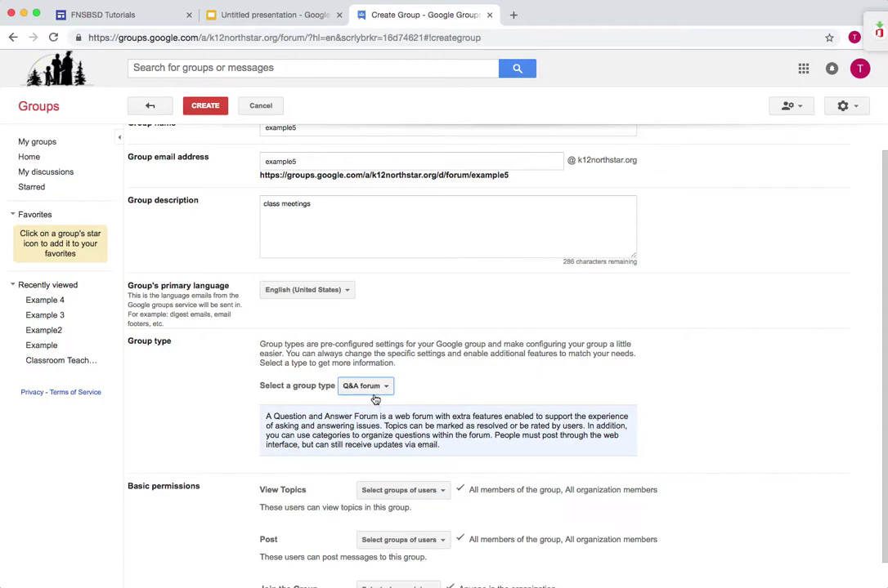
{"action": "left_click", "coordinate": [376, 389]}
{"action": "left_click", "coordinate": [383, 454]}
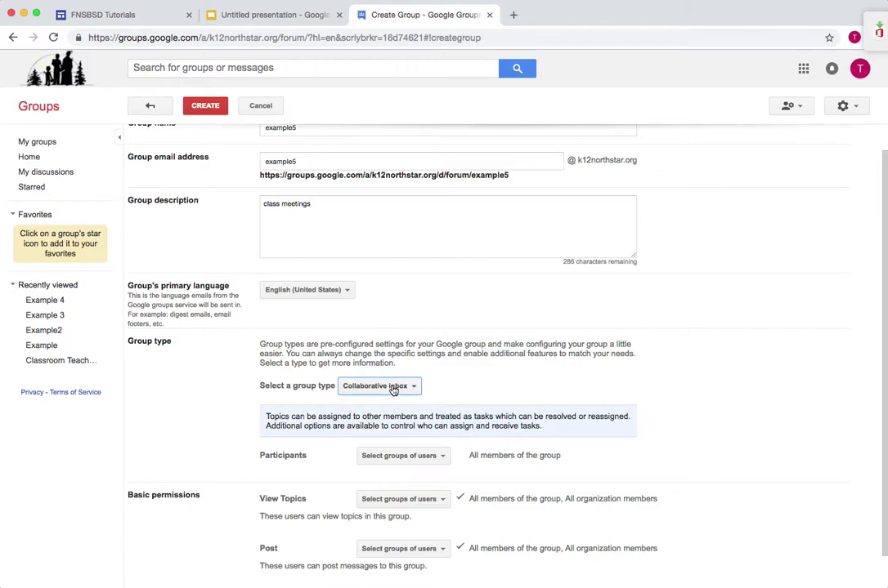
{"action": "left_click", "coordinate": [150, 106]}
{"action": "left_click", "coordinate": [396, 344]}
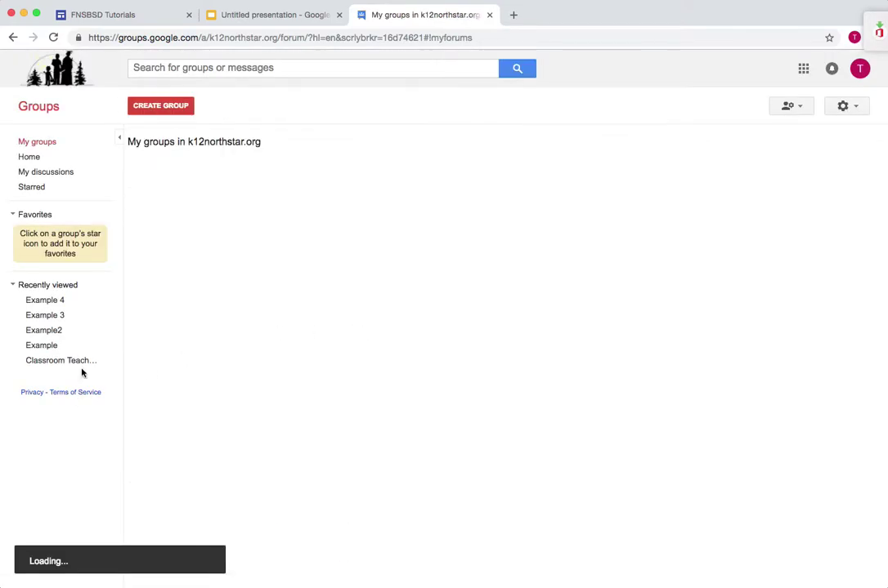
Open the recently viewed Example group and start a new topic in it.
{"action": "left_click", "coordinate": [62, 345]}
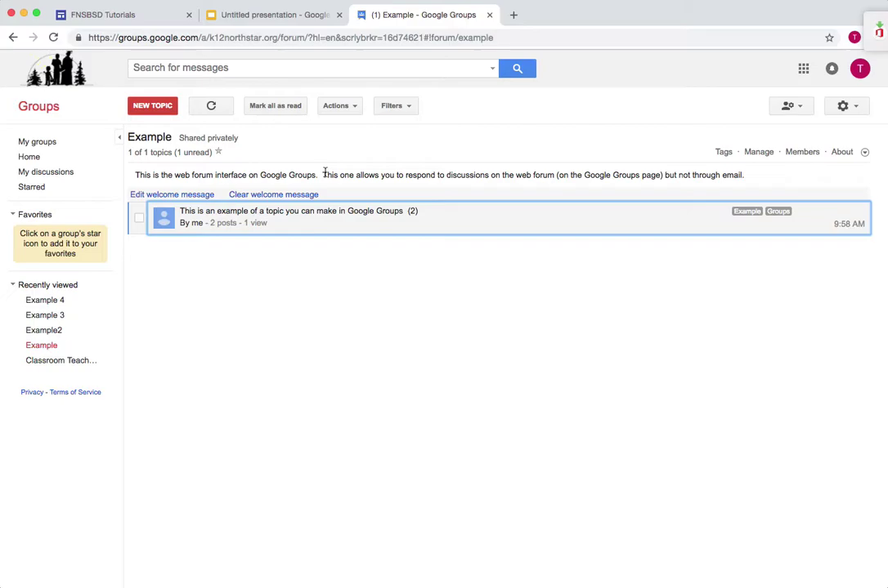
{"action": "left_click", "coordinate": [156, 107]}
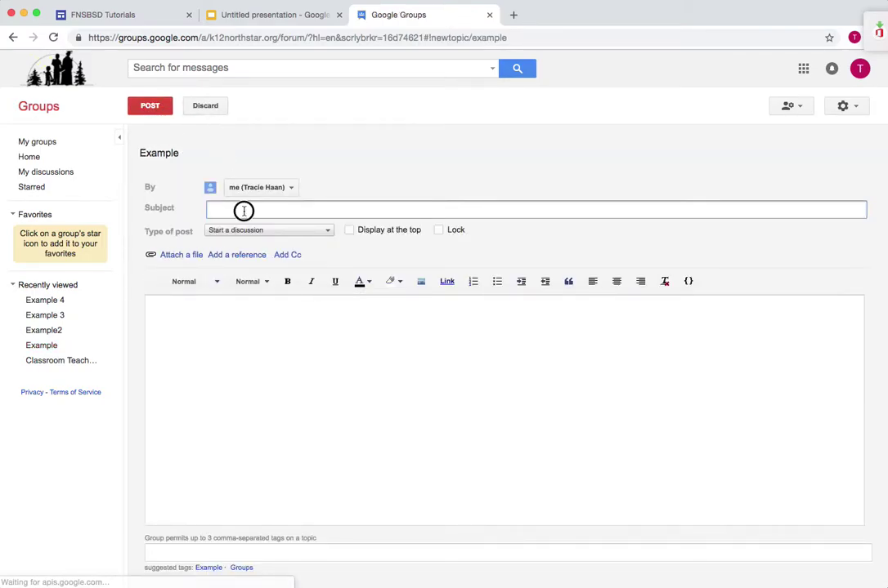
{"action": "left_click", "coordinate": [216, 347]}
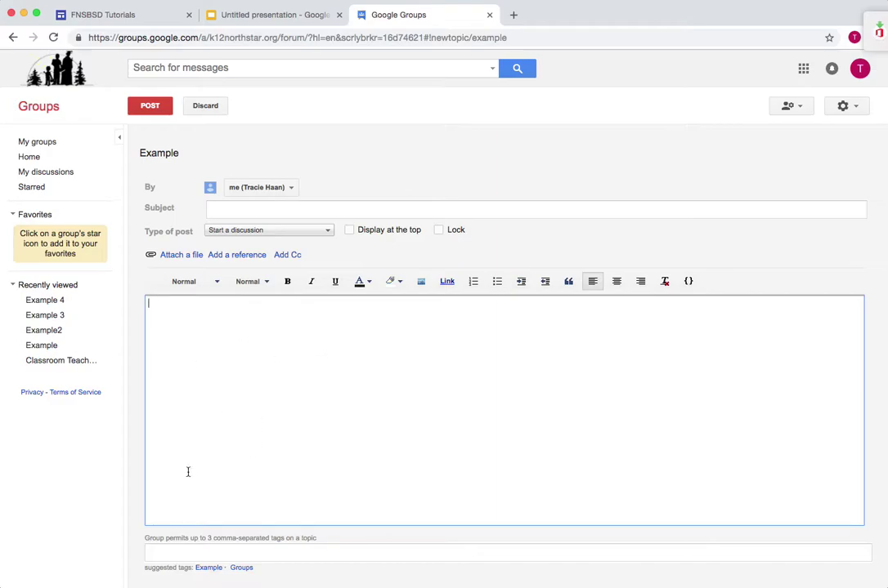
Tag the new topic with Example only.
{"action": "left_click", "coordinate": [182, 552]}
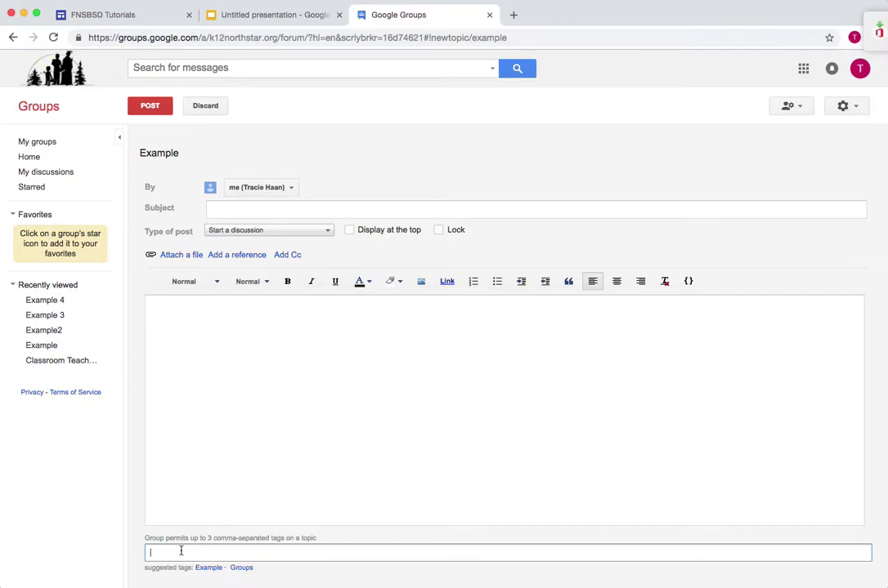
{"action": "type", "text": "Here"}
{"action": "key", "text": "Return"}
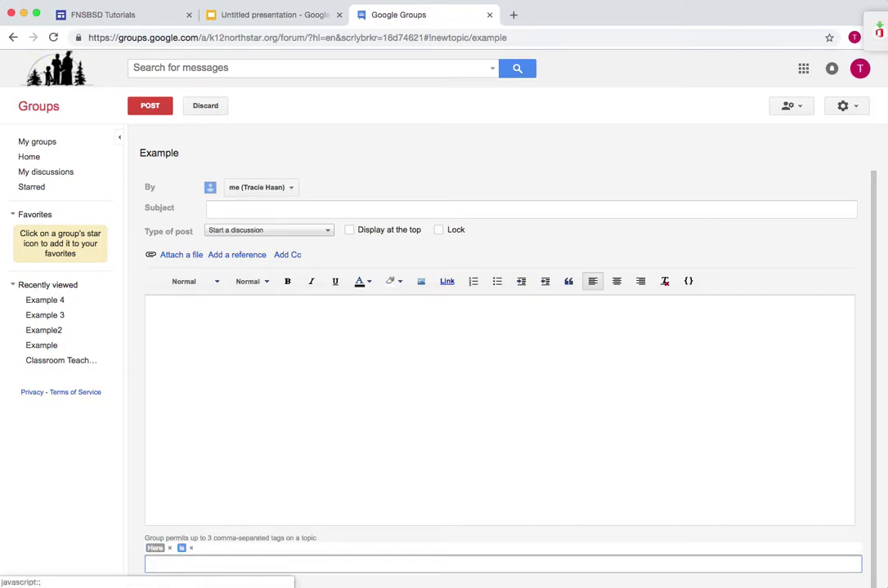
{"action": "key", "text": "BackSpace"}
{"action": "type", "text": "eaxmp"}
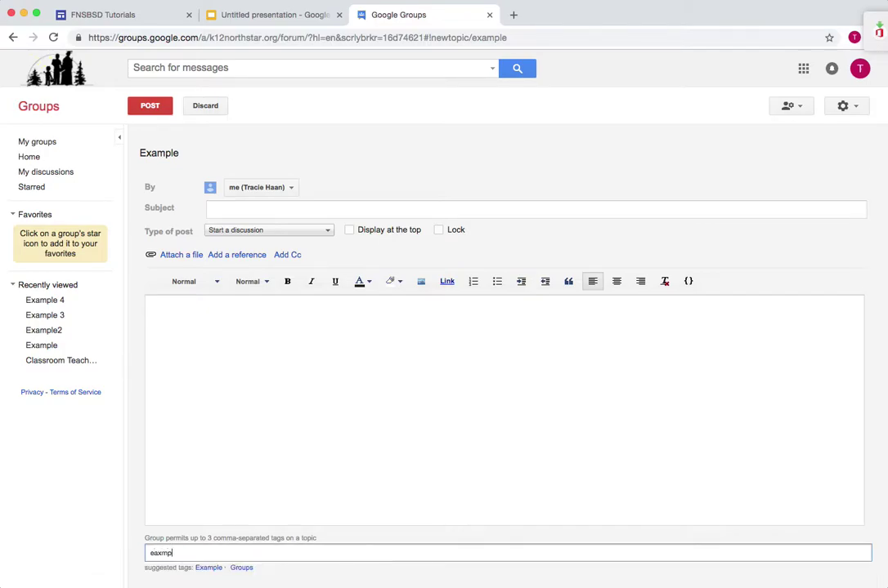
{"action": "key", "text": "BackSpace"}
{"action": "key", "text": "BackSpace"}
{"action": "key", "text": "BackSpace"}
{"action": "type", "text": "xample"}
{"action": "key", "text": "Return"}
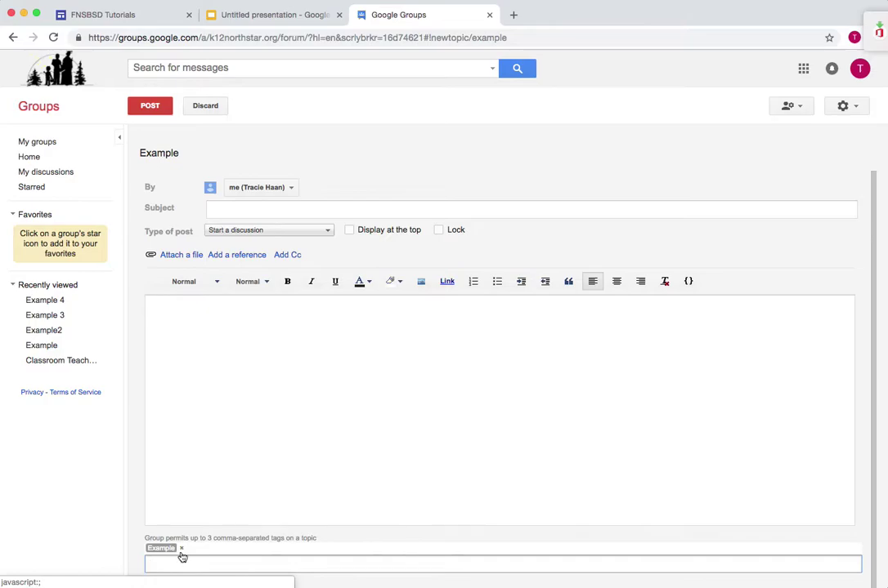
Attach the file Google Groups.png from the computer to the new topic.
{"action": "left_click", "coordinate": [200, 382]}
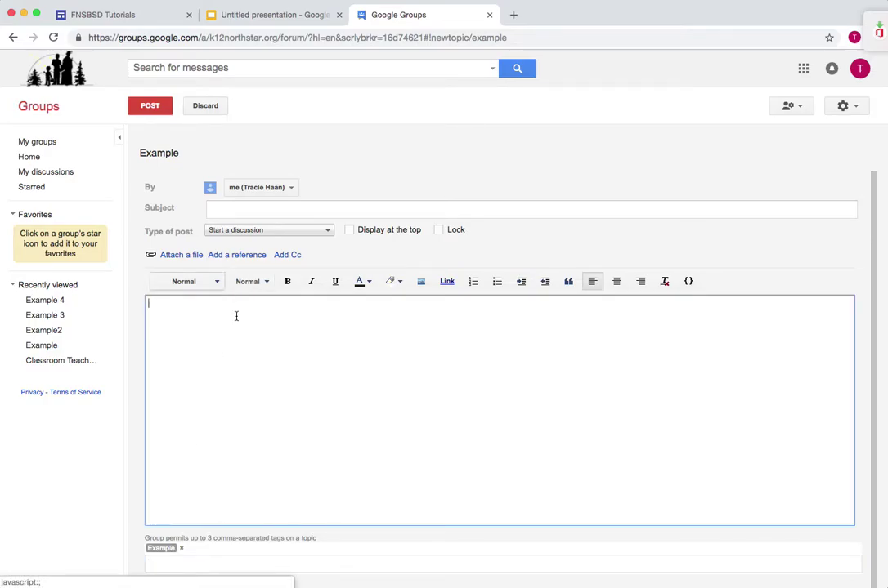
{"action": "left_click", "coordinate": [179, 255]}
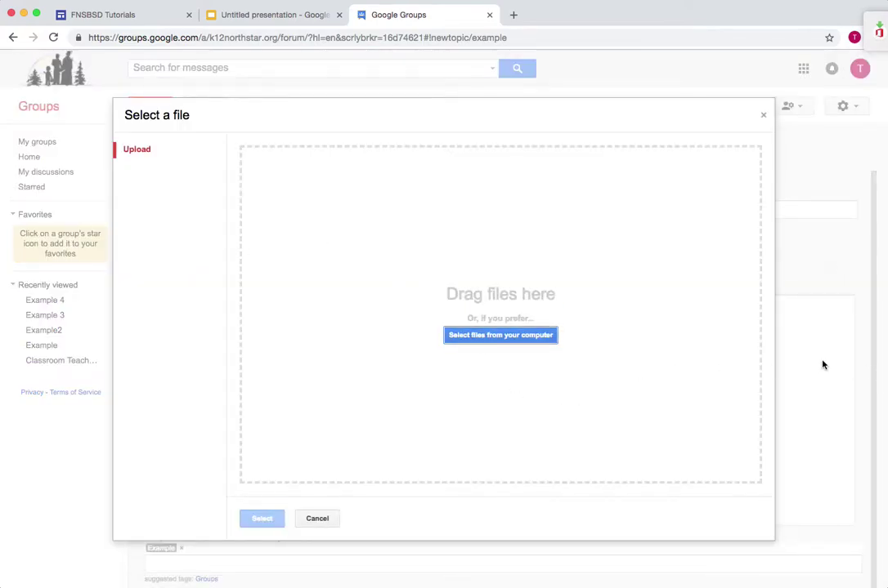
{"action": "left_click_drag", "start_coordinate": [705, 295], "coordinate": [438, 347]}
{"action": "left_click", "coordinate": [258, 518]}
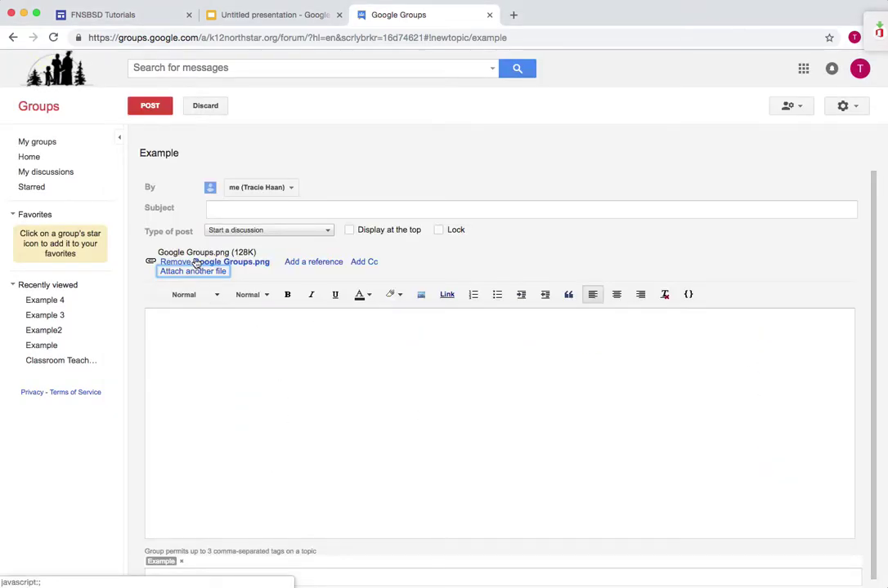
Enter "example" as both the message body and the subject of the topic.
{"action": "left_click", "coordinate": [256, 394]}
{"action": "type", "text": "example"}
{"action": "left_click", "coordinate": [248, 207]}
{"action": "type", "text": "example"}
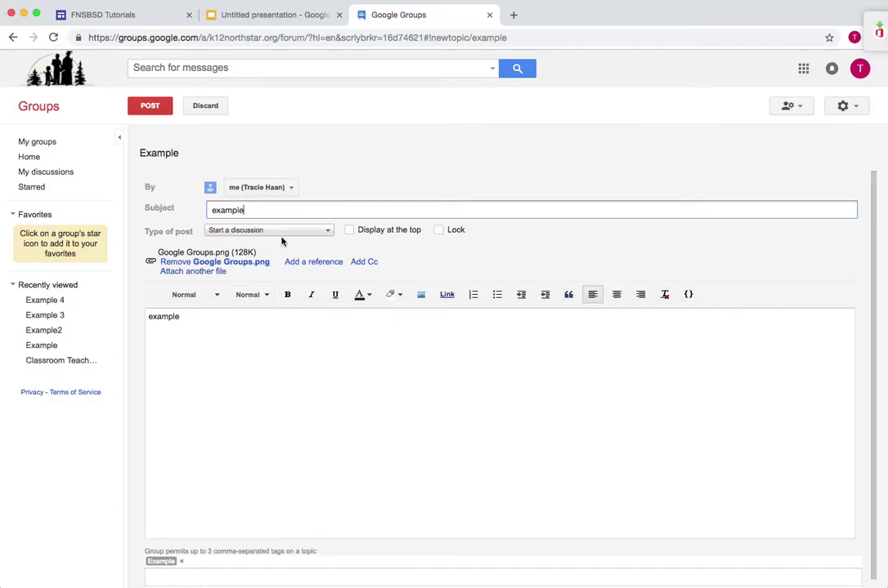
Set the type of post to Make an announcement and publish the topic.
{"action": "left_click", "coordinate": [282, 231]}
{"action": "left_click", "coordinate": [282, 233]}
{"action": "left_click", "coordinate": [275, 231]}
{"action": "left_click", "coordinate": [267, 267]}
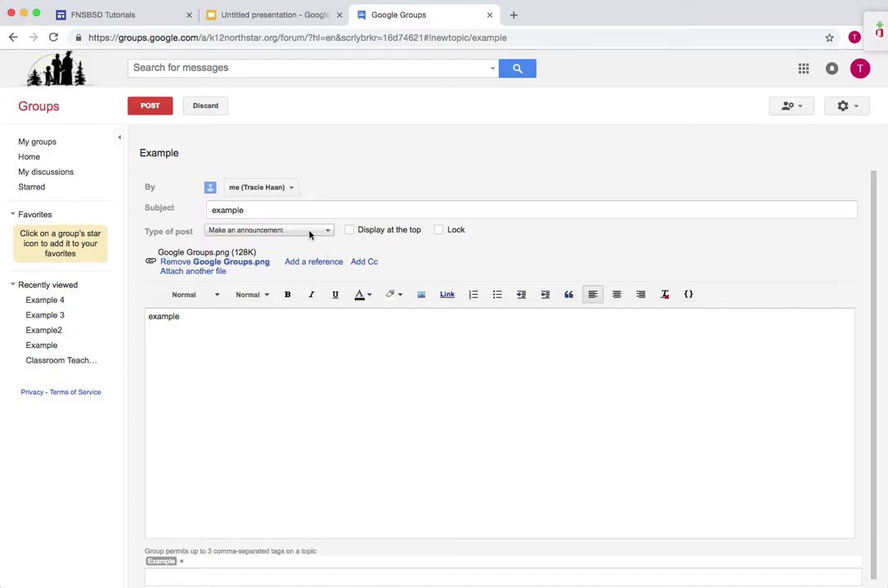
{"action": "left_click", "coordinate": [147, 103]}
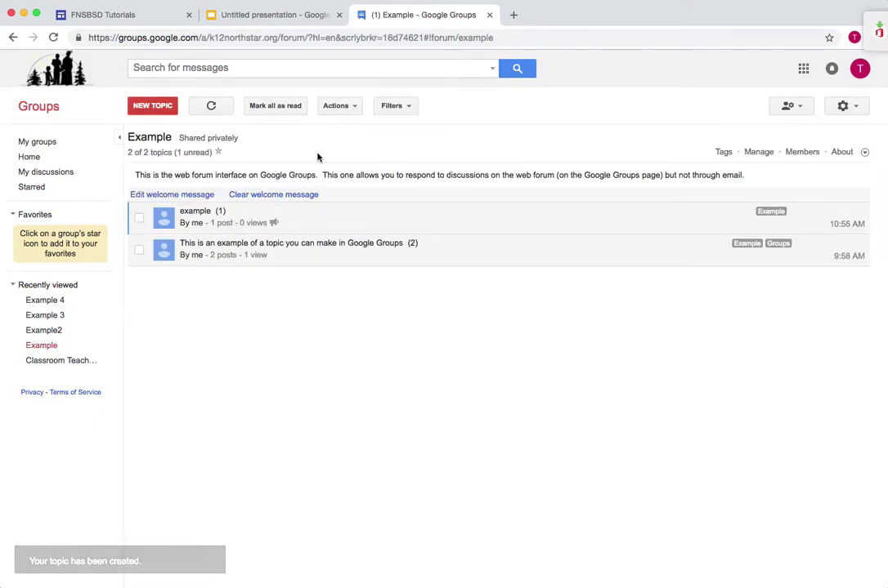
Open the newly posted example topic and examine its message text and attachment.
{"action": "left_click", "coordinate": [298, 225]}
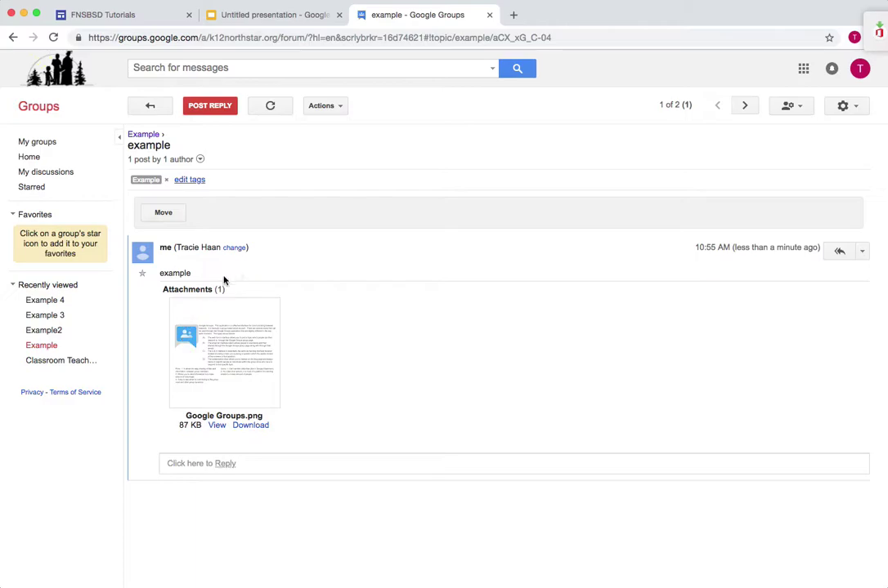
{"action": "left_click", "coordinate": [190, 273]}
{"action": "left_click_drag", "start_coordinate": [190, 273], "coordinate": [149, 273]}
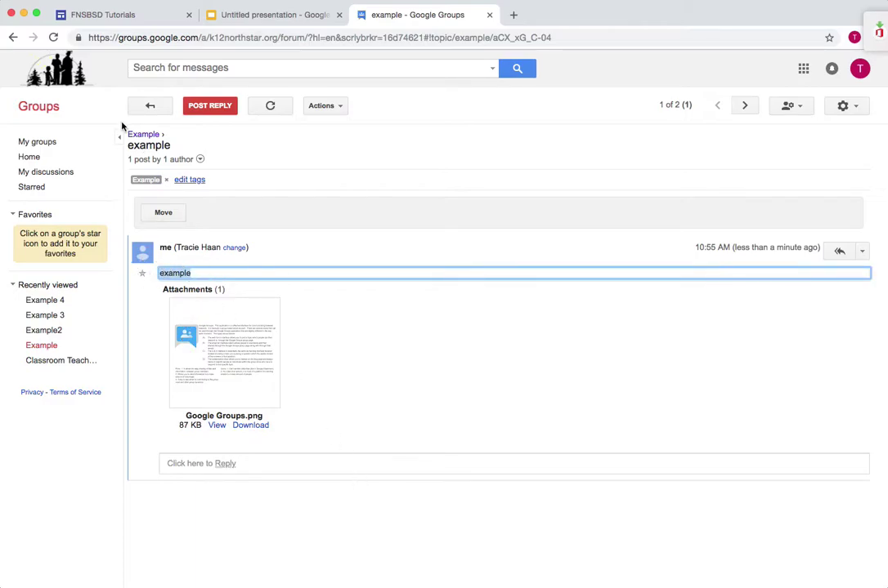
Begin a reply that quotes the original message and add a Cc line, then leave the reply without posting it.
{"action": "left_click", "coordinate": [176, 466]}
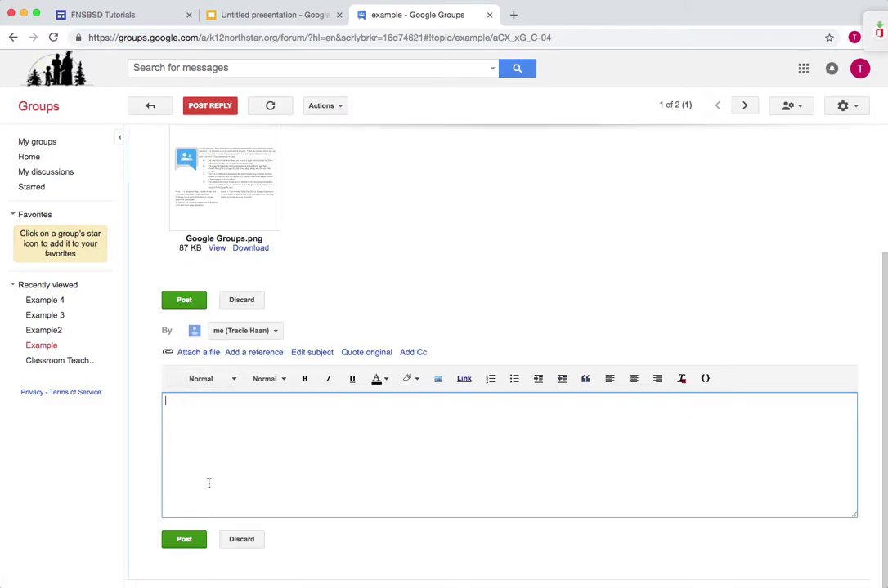
{"action": "left_click", "coordinate": [359, 353]}
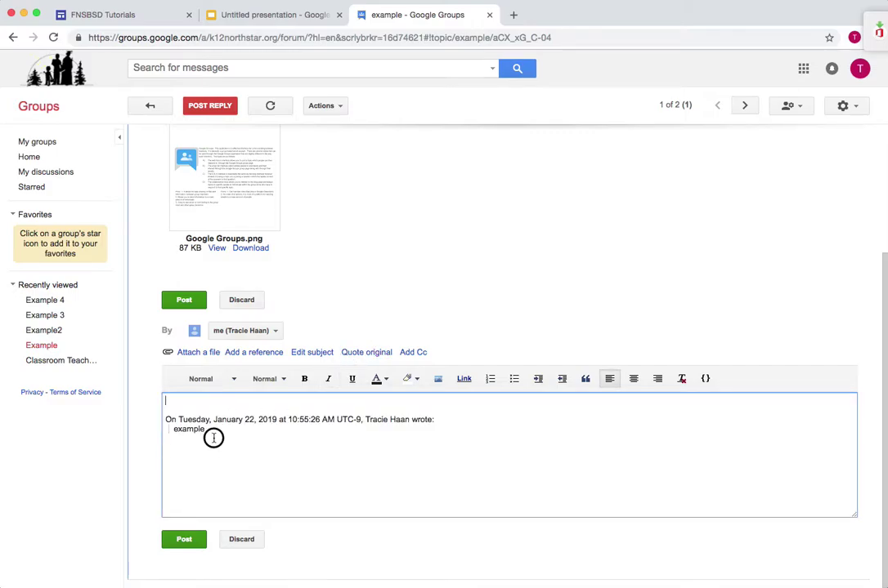
{"action": "left_click_drag", "start_coordinate": [213, 439], "coordinate": [181, 402]}
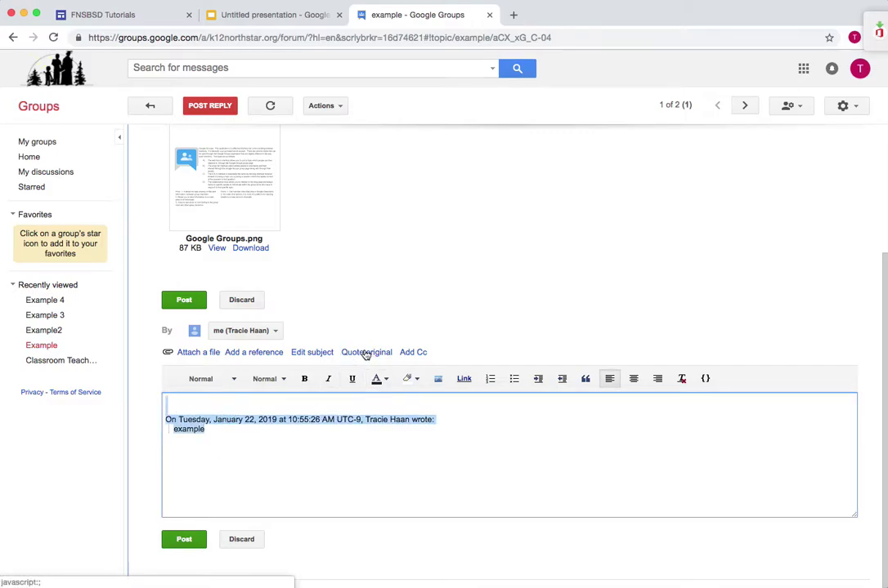
{"action": "left_click", "coordinate": [411, 353]}
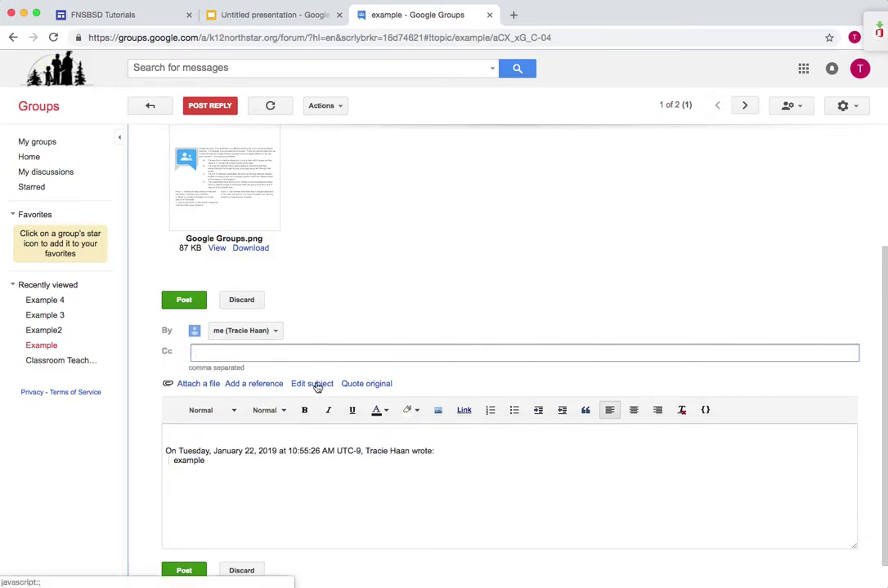
{"action": "left_click", "coordinate": [153, 106]}
{"action": "left_click", "coordinate": [538, 123]}
Open the Example2 group and examine the title and body fields of a new question, then discard it unposted.
{"action": "left_click", "coordinate": [59, 332]}
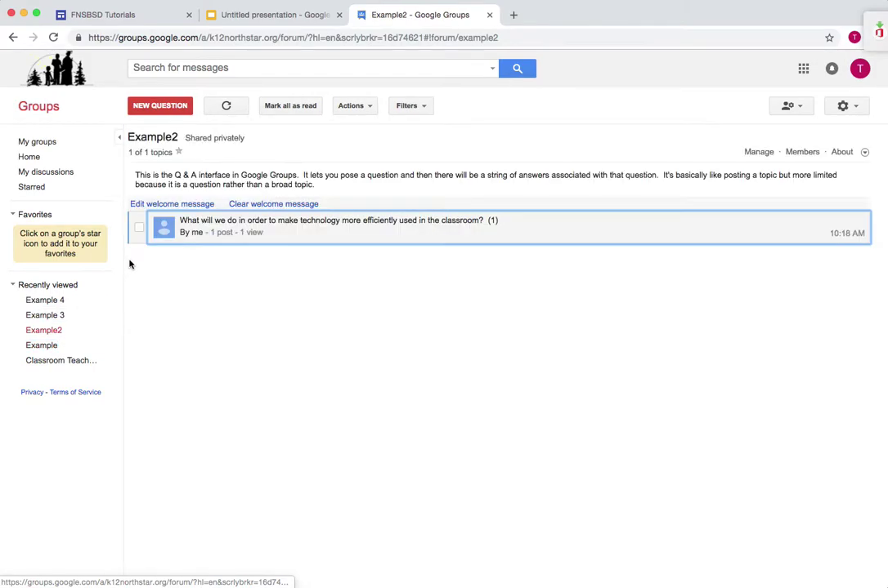
{"action": "left_click", "coordinate": [166, 108]}
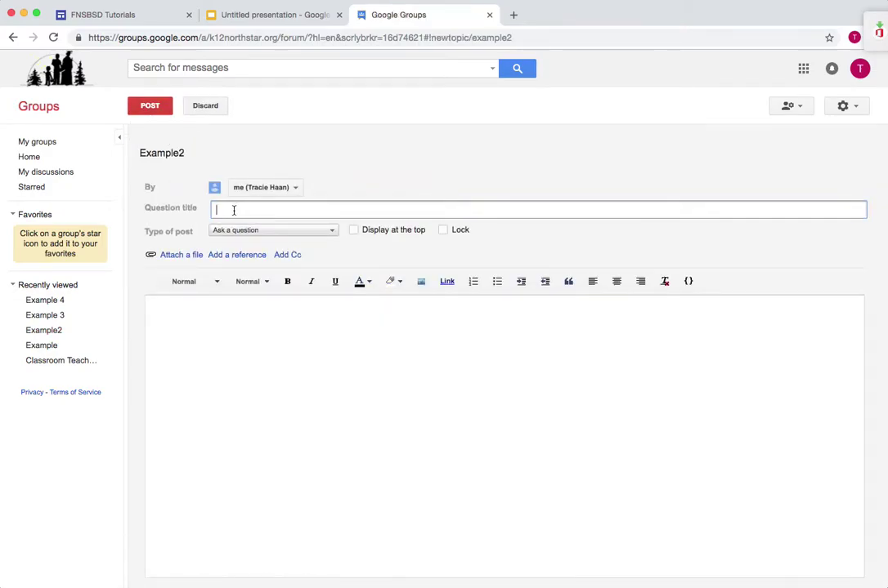
{"action": "left_click", "coordinate": [307, 214]}
{"action": "left_click", "coordinate": [236, 318]}
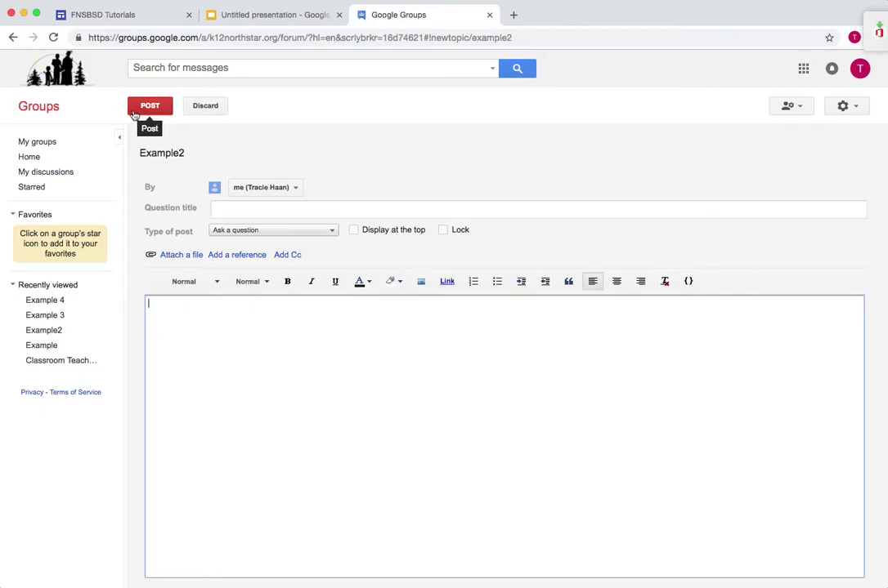
{"action": "left_click", "coordinate": [207, 109]}
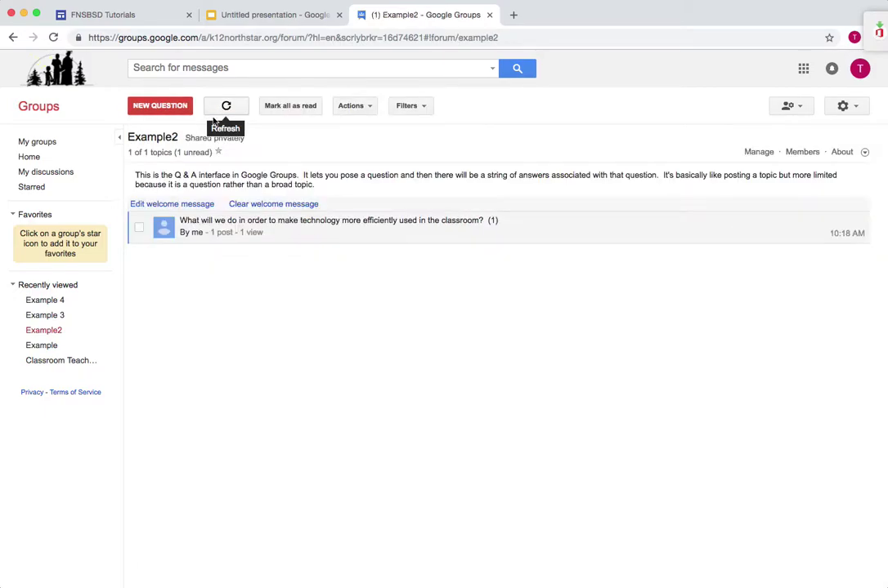
View the existing classroom technology question in Example2 and the email list topic in the Example 3 group.
{"action": "left_click", "coordinate": [225, 232]}
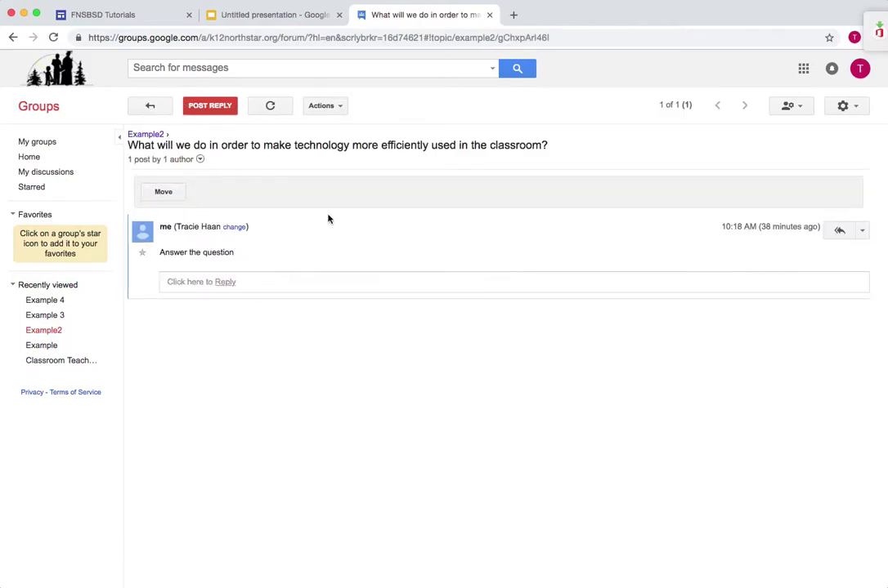
{"action": "left_click", "coordinate": [154, 106]}
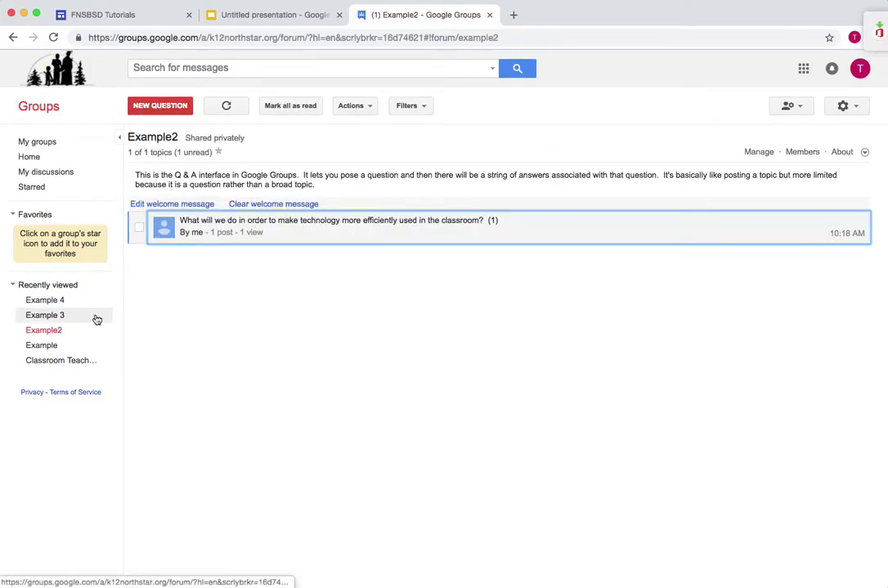
{"action": "left_click", "coordinate": [95, 318]}
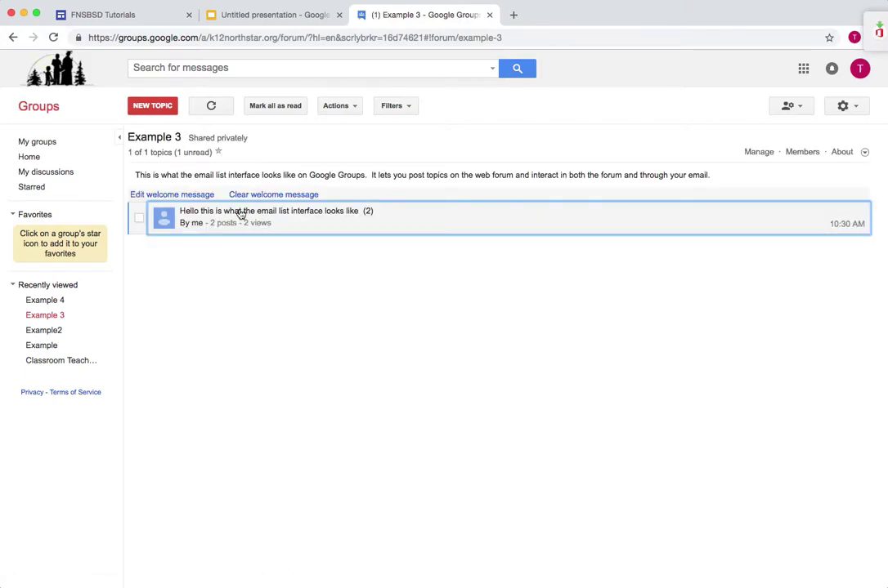
{"action": "left_click", "coordinate": [241, 212]}
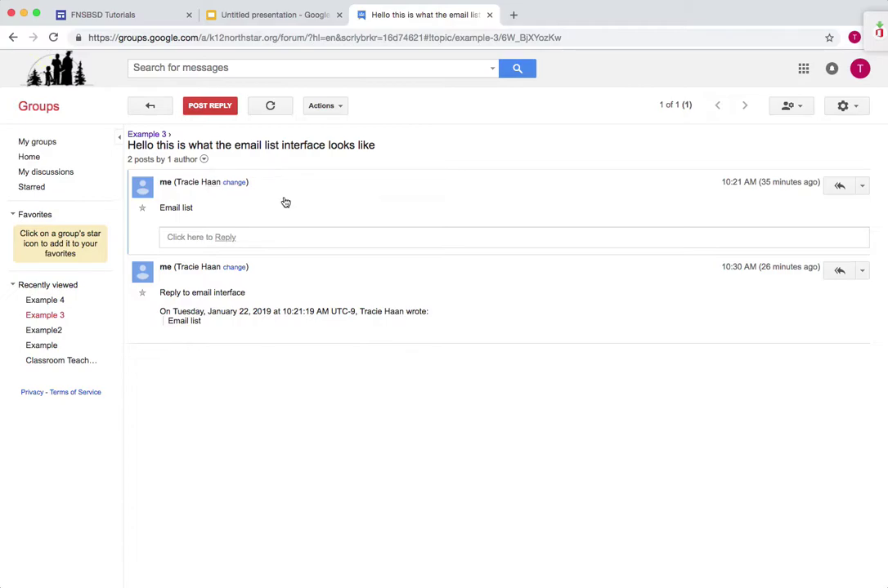
{"action": "left_click", "coordinate": [151, 107]}
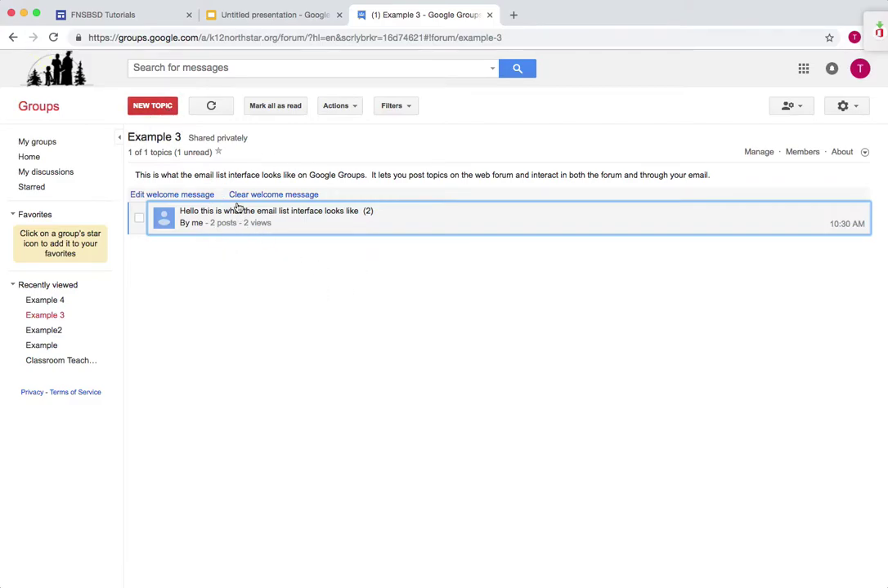
Open the Example 4 group and view the tags, assignment and message of its collaborative inbox topic.
{"action": "left_click", "coordinate": [67, 299]}
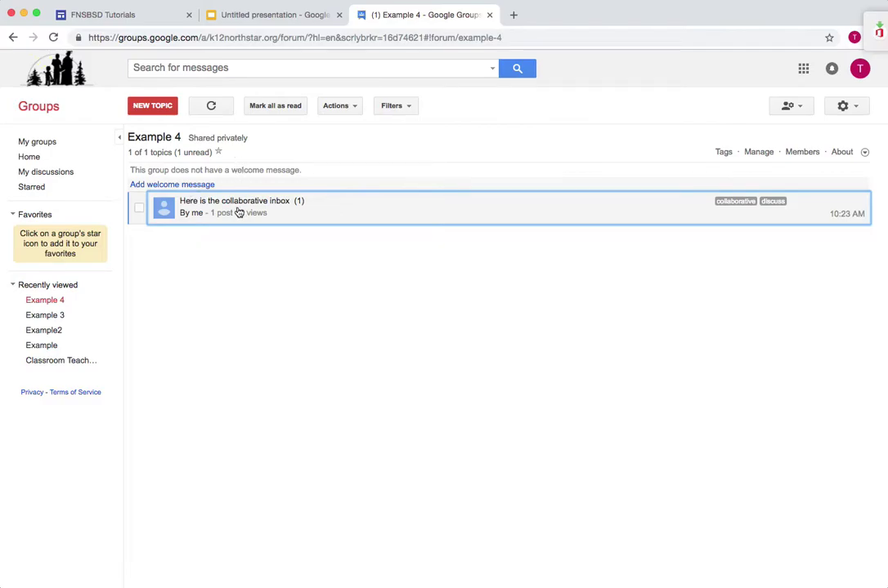
{"action": "left_click", "coordinate": [234, 203]}
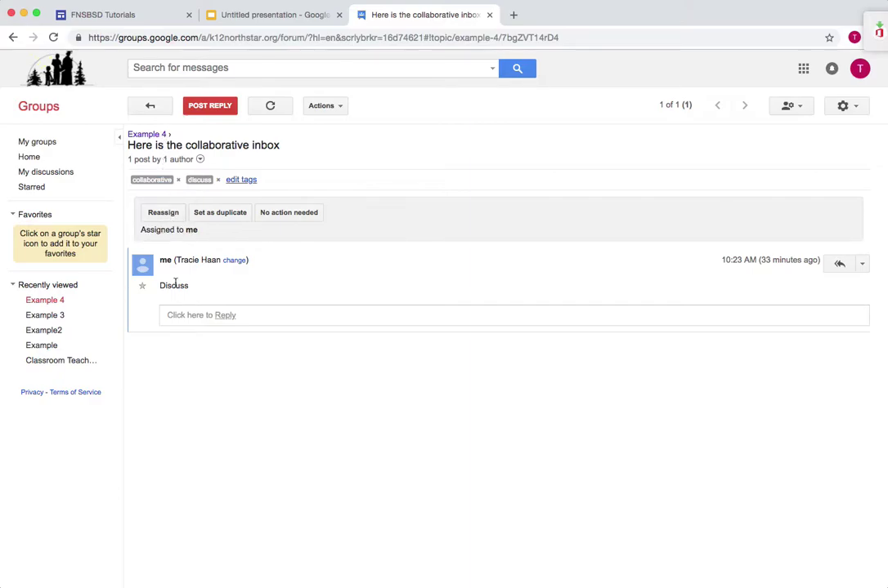
{"action": "left_click", "coordinate": [152, 111]}
Post a new discussion in Example 4 with the subject "example 2" and the message "reply to this if you are teaching during first period".
{"action": "left_click", "coordinate": [155, 109]}
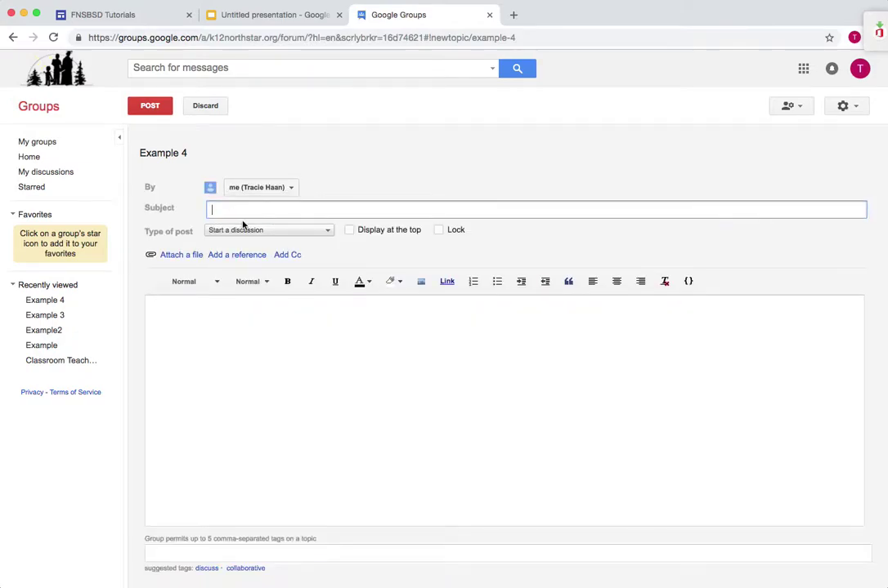
{"action": "type", "text": "excam"}
{"action": "key", "text": "BackSpace"}
{"action": "left_click", "coordinate": [220, 375]}
{"action": "type", "text": "reply"}
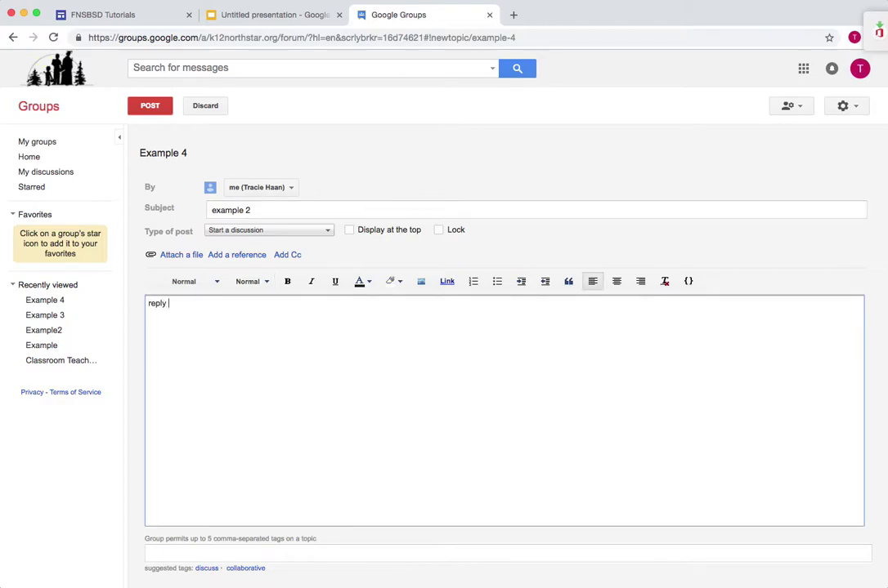
{"action": "type", "text": " to this if you are teaching during rfirst period"}
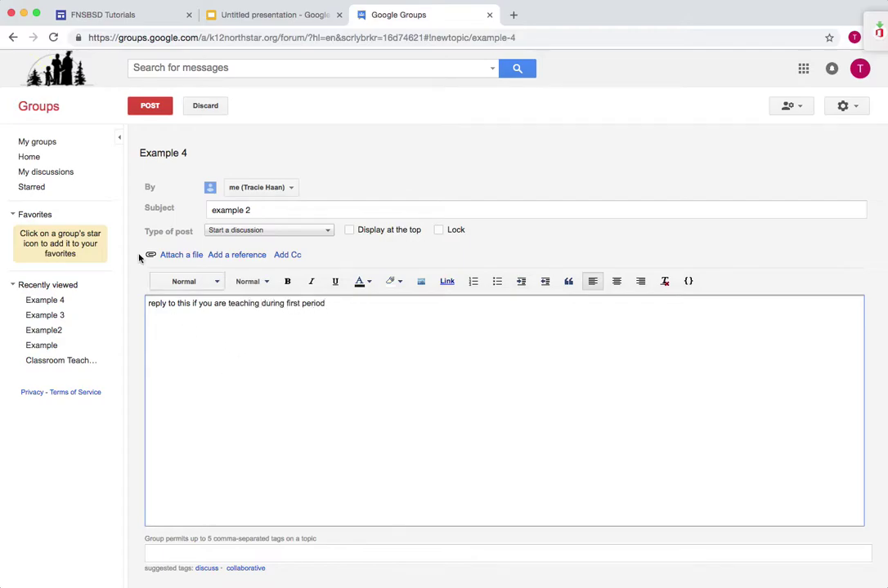
{"action": "left_click", "coordinate": [150, 105]}
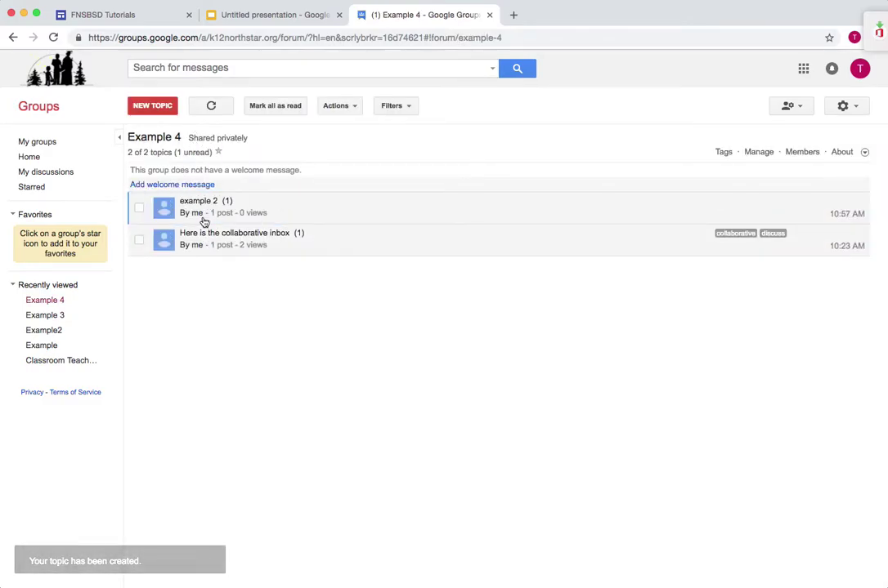
Open the example 2 topic and examine how to assign it to a member, then return to the topic list without assigning it.
{"action": "left_click", "coordinate": [208, 201]}
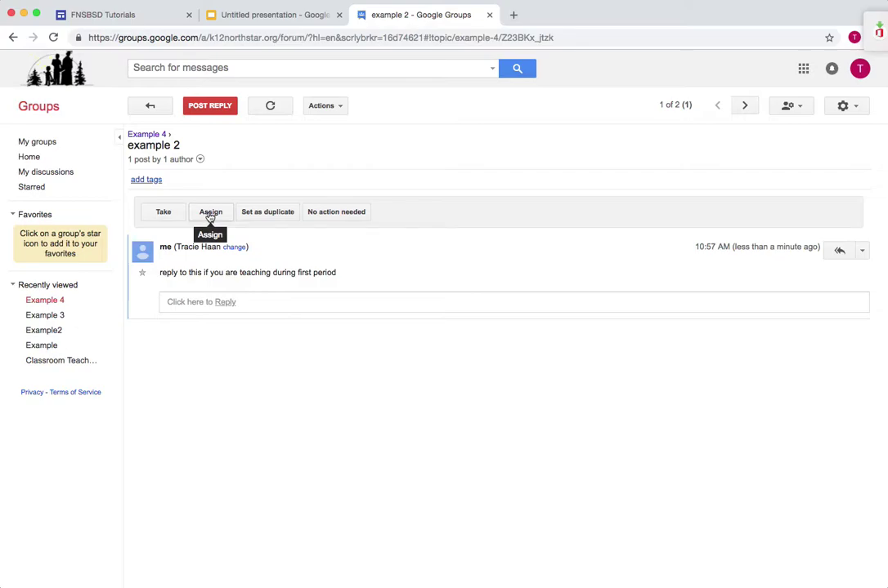
{"action": "left_click", "coordinate": [210, 212]}
{"action": "left_click", "coordinate": [400, 201]}
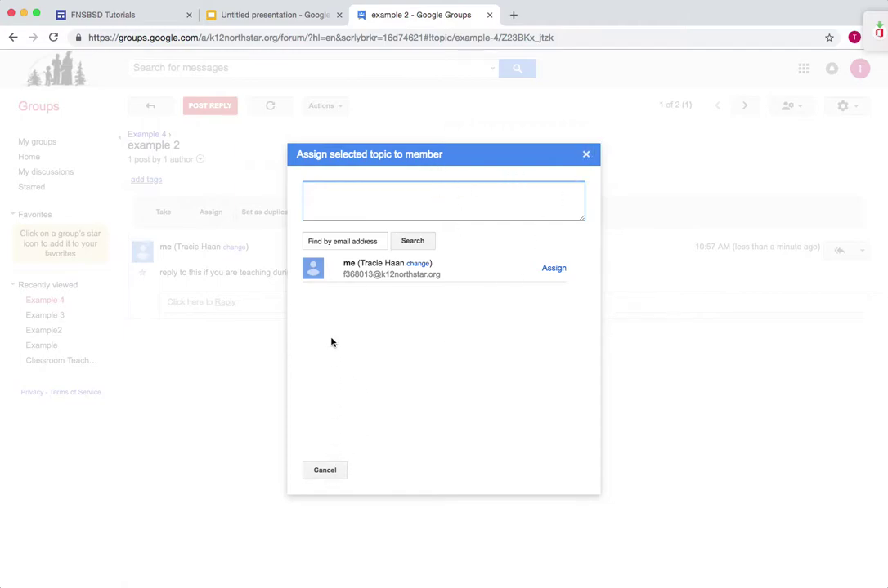
{"action": "left_click", "coordinate": [585, 154]}
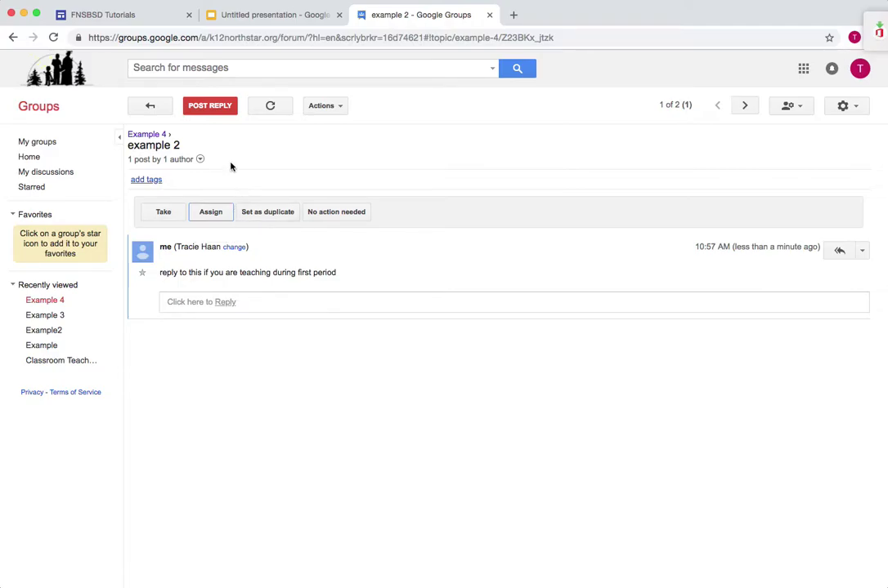
{"action": "left_click", "coordinate": [152, 109]}
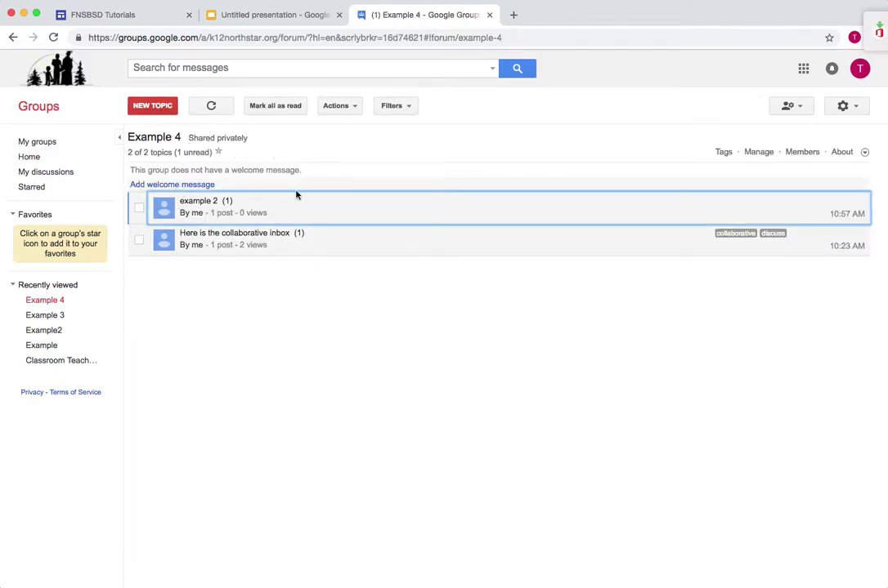